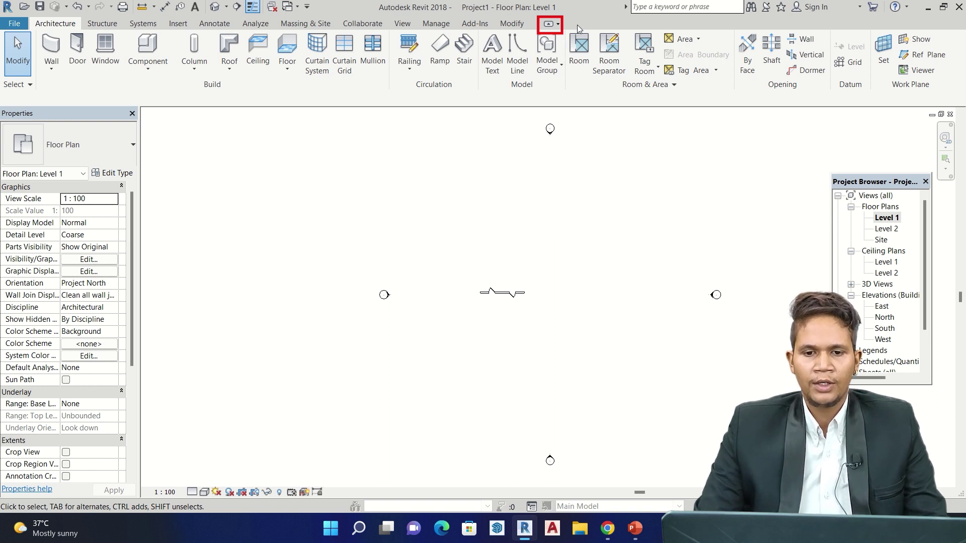
Minimize the ribbon to panel buttons and preview the Structure and Systems tool sets, ending on Annotate
left_click(548, 25)
mouse_move(249, 49)
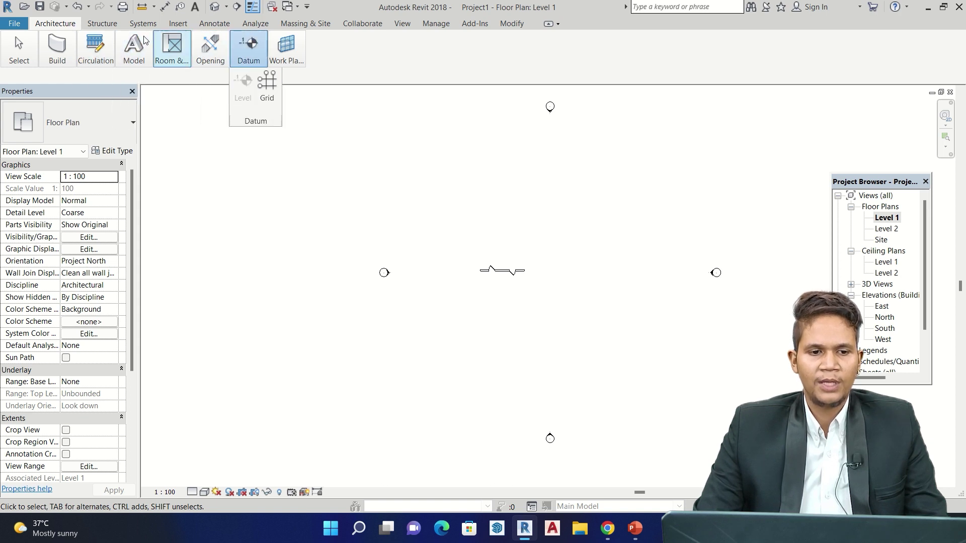
left_click(101, 25)
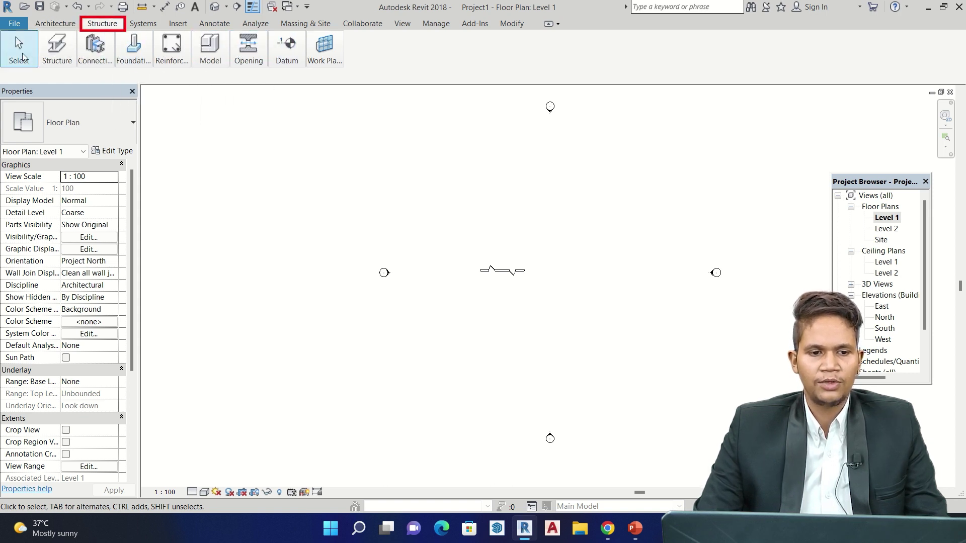
left_click(144, 24)
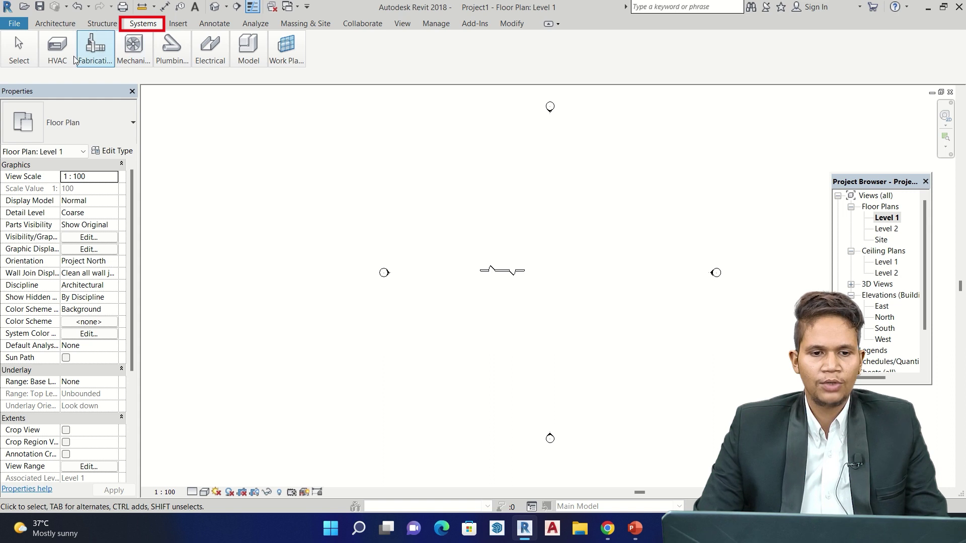
scroll(261, 55, "down", 1)
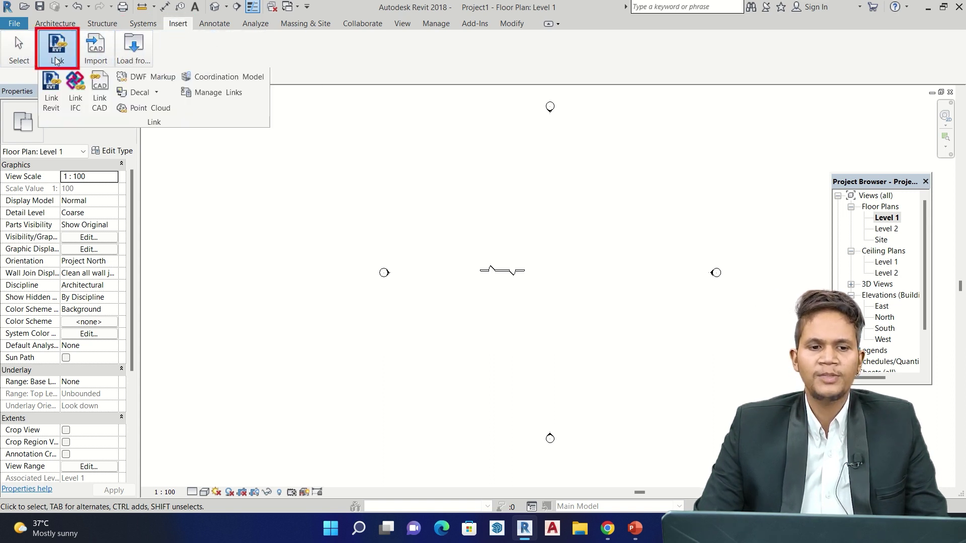
mouse_move(95, 49)
scroll(192, 35, "down", 1)
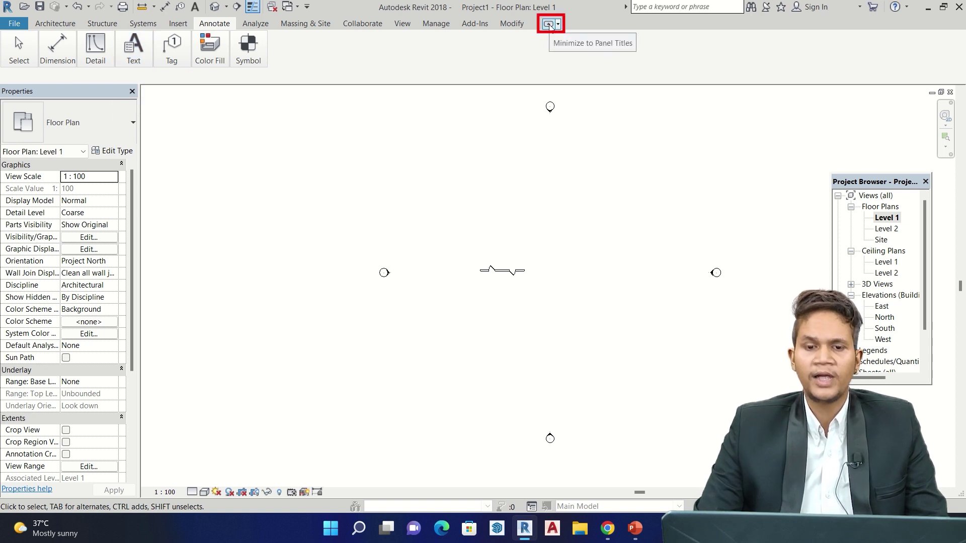
Switch the ribbon to Minimize to Panel Titles and expand the Detail panel flyout
left_click(551, 25)
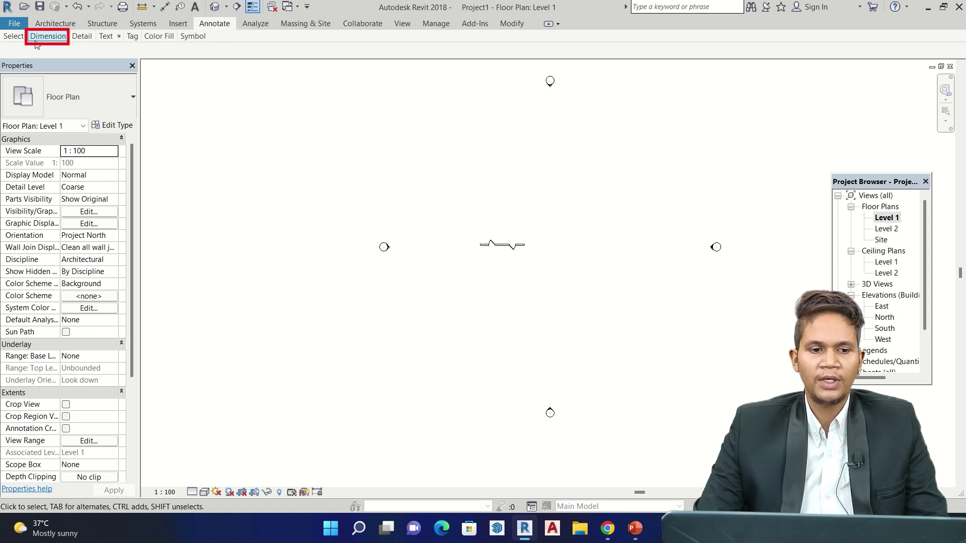
left_click(81, 36)
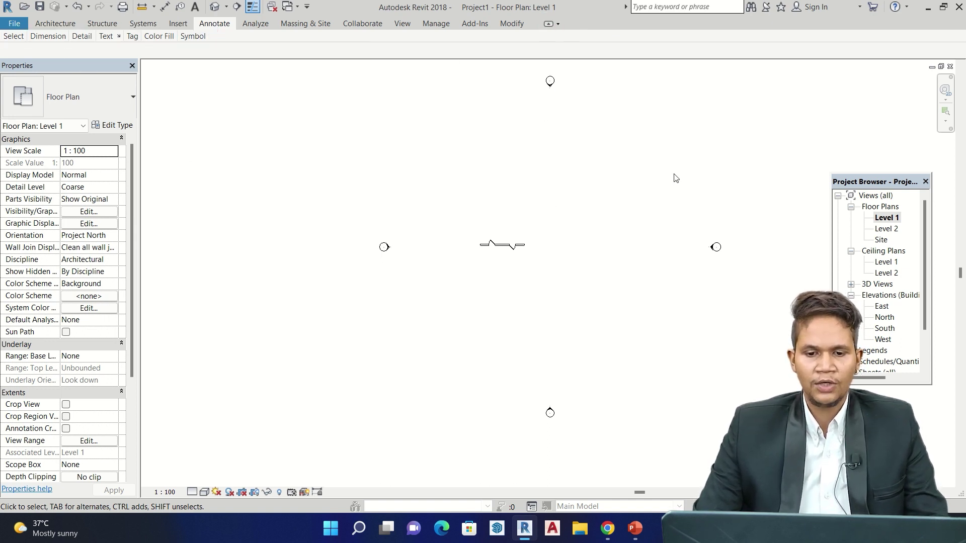
Collapse the ribbon to tabs only, temporarily showing the Architecture and then Structure panels
left_click(549, 24)
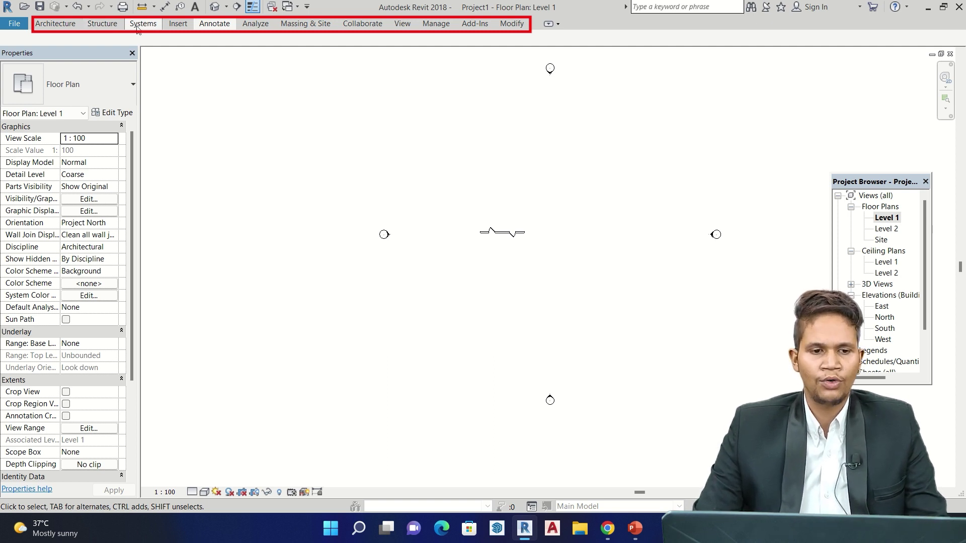
left_click(62, 29)
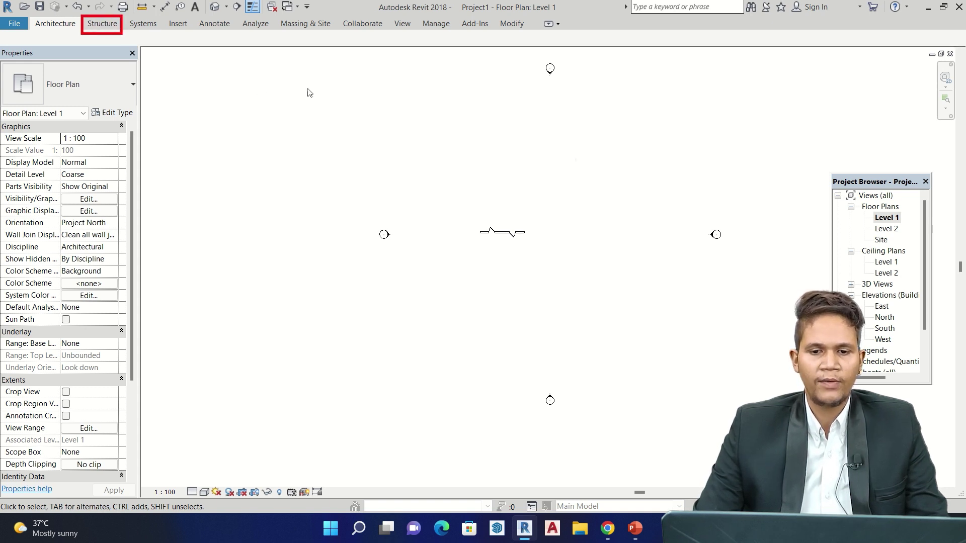
left_click(102, 23)
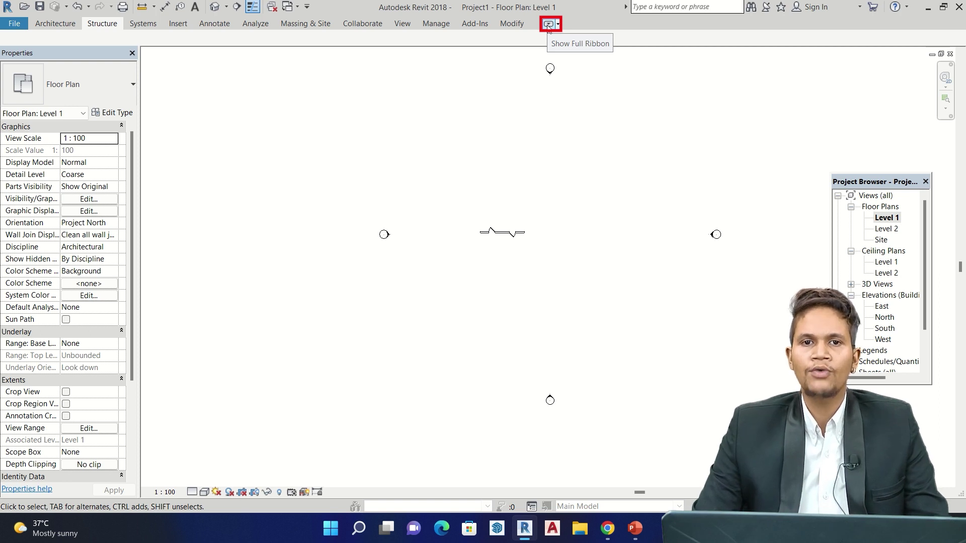
Restore the full ribbon with the complete Structure tools from Beam to Datum
left_click(548, 24)
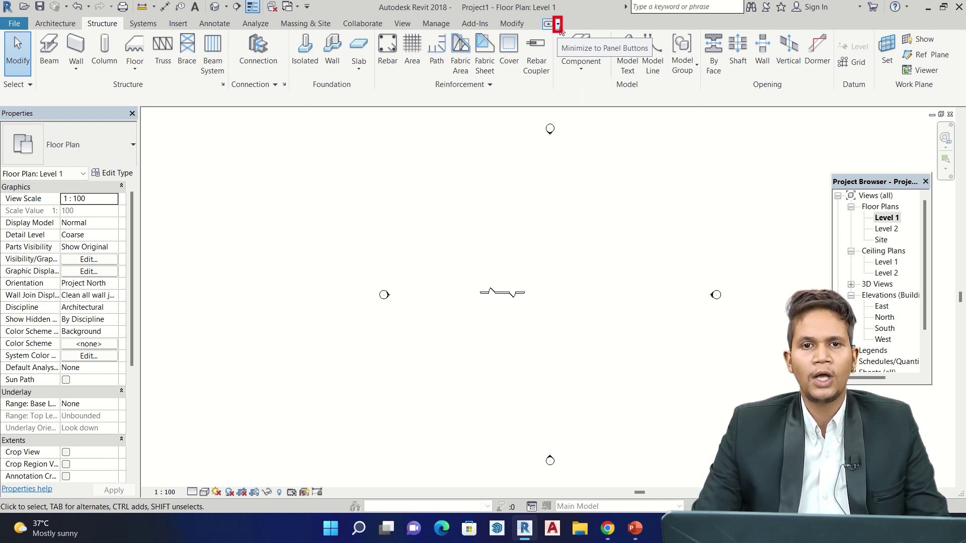
Choose Minimize to Tabs from the minimize dropdown and temporarily show the Modify tools
left_click(558, 24)
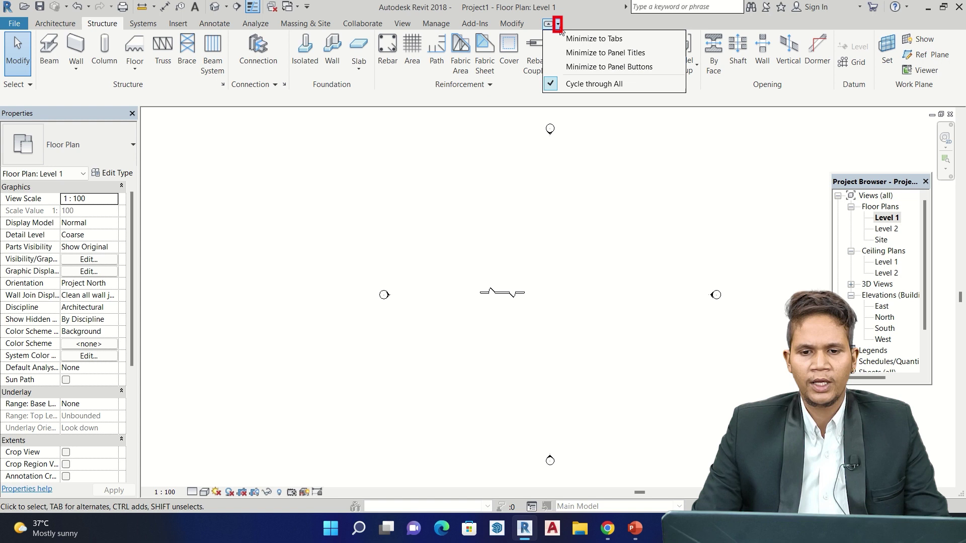
left_click(589, 40)
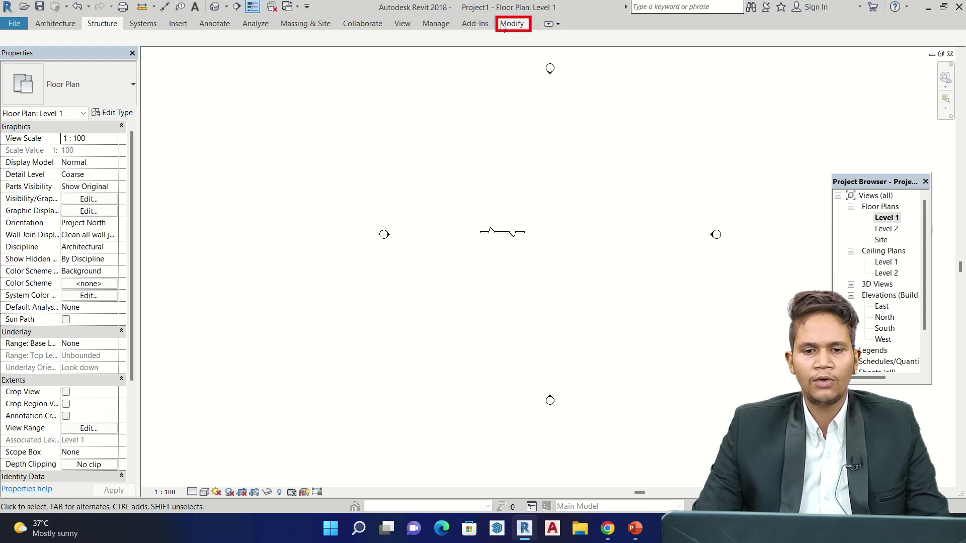
left_click(502, 26)
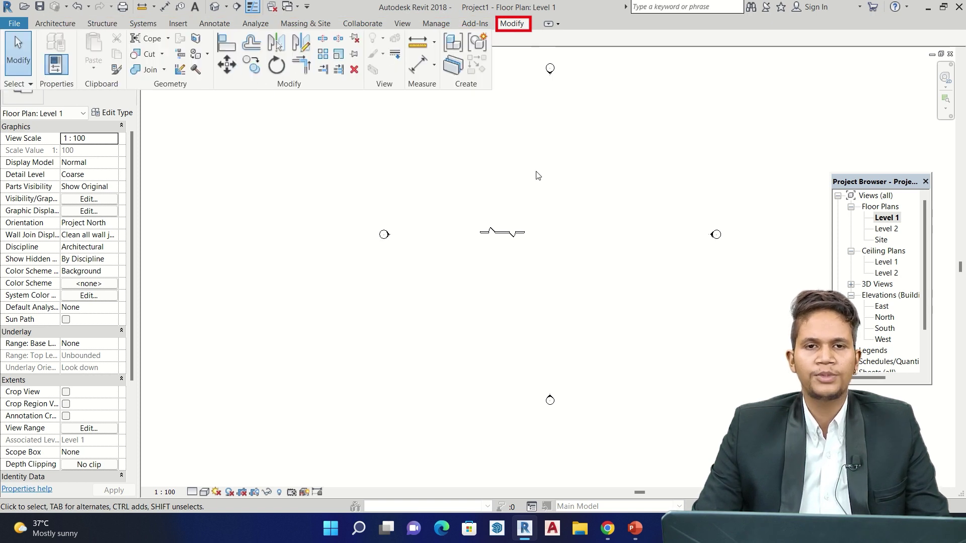
left_click(558, 28)
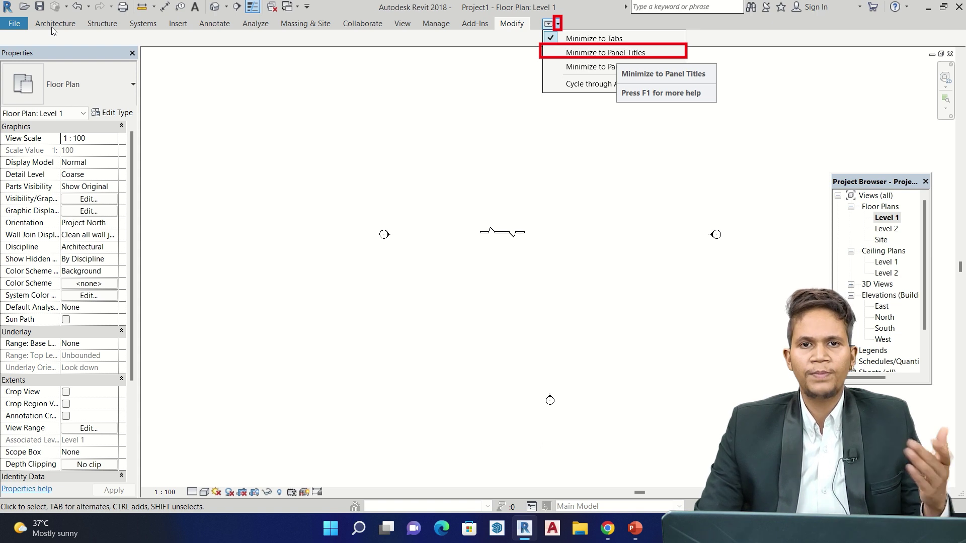
Set the ribbon to Minimize to Panel Titles, then Minimize to Panel Buttons on the Architecture tab
left_click(613, 55)
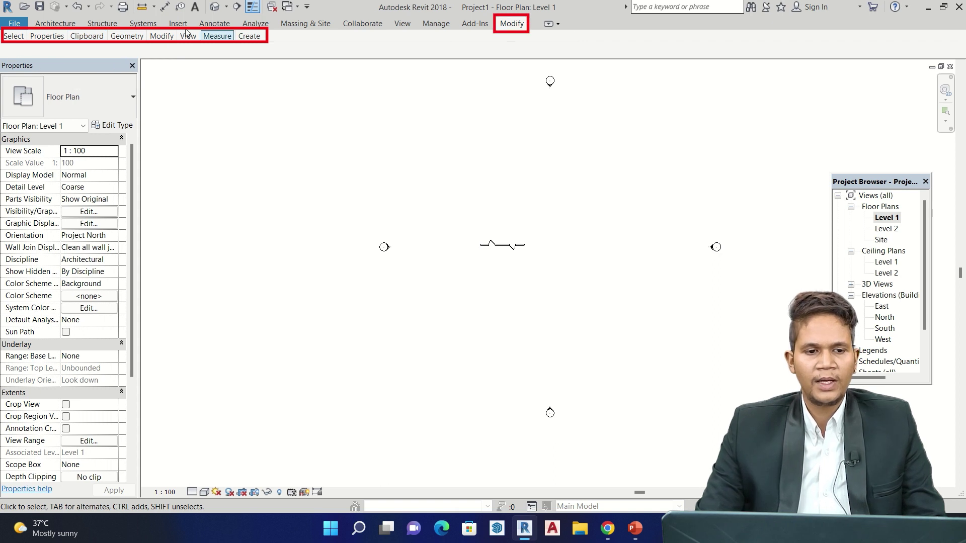
left_click(55, 23)
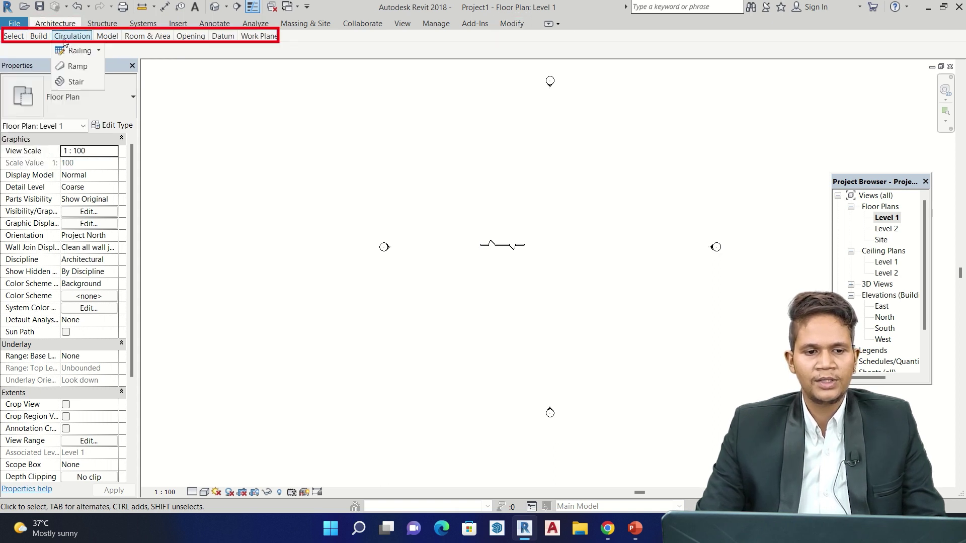
left_click(557, 24)
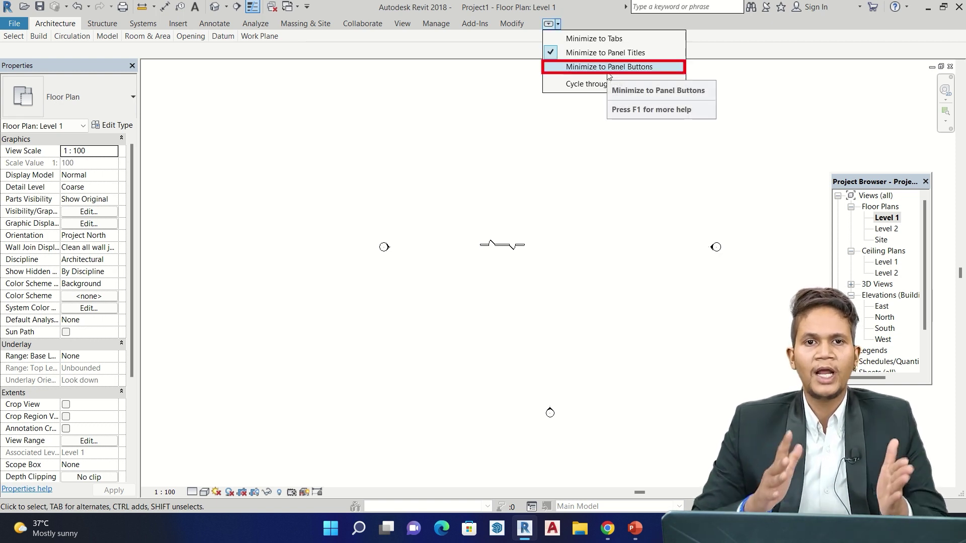
mouse_move(608, 66)
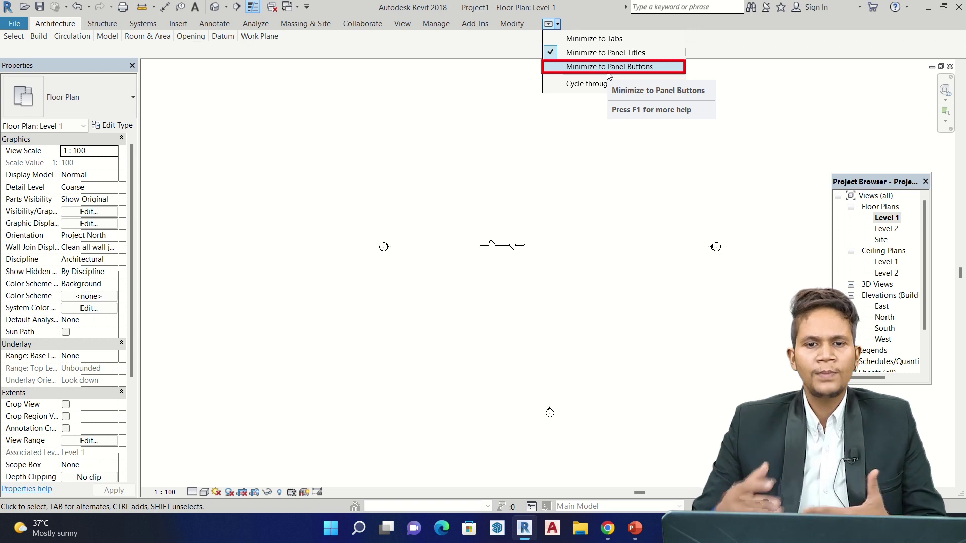
left_click(604, 72)
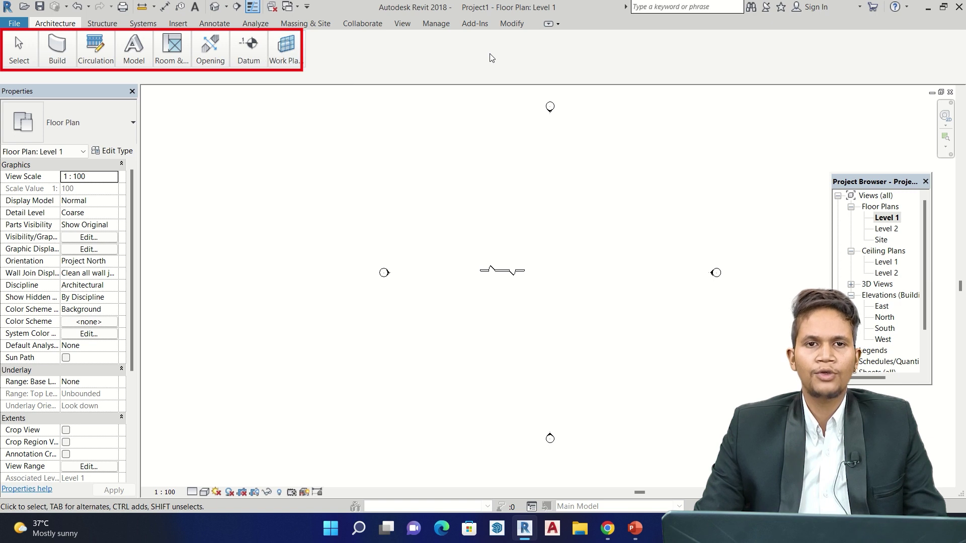
left_click(558, 24)
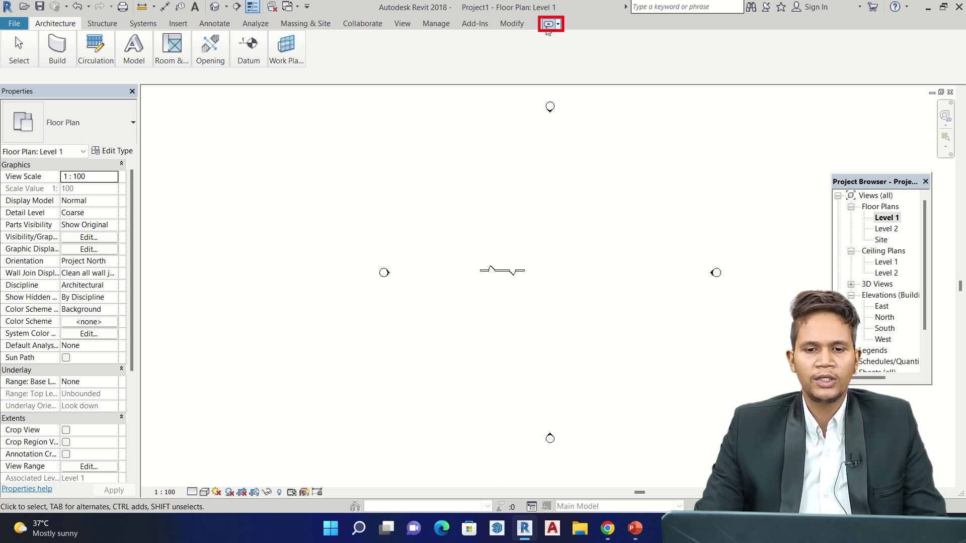
Cycle the ribbon toggle until only tabs remain, then bring up the minimize dropdown
left_click(547, 24)
left_click(547, 24)
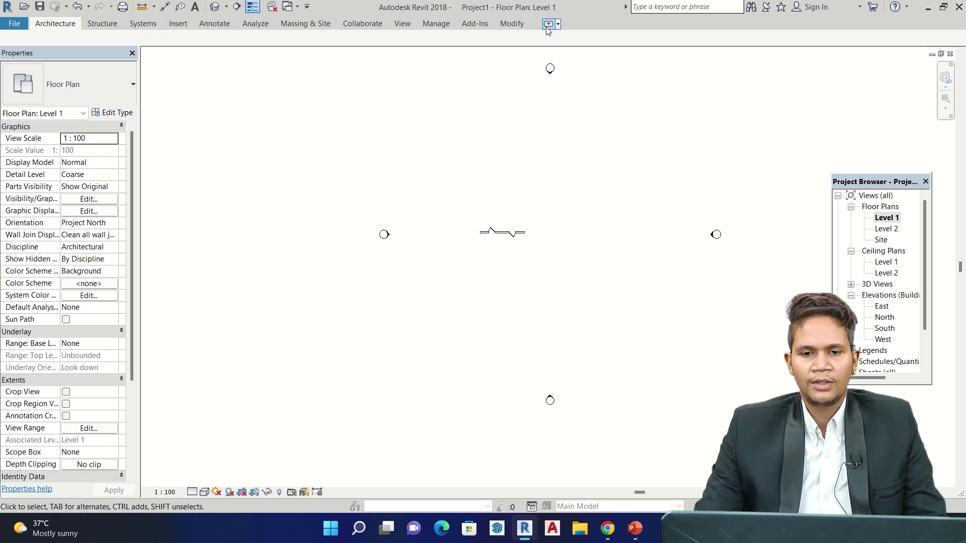
left_click(548, 24)
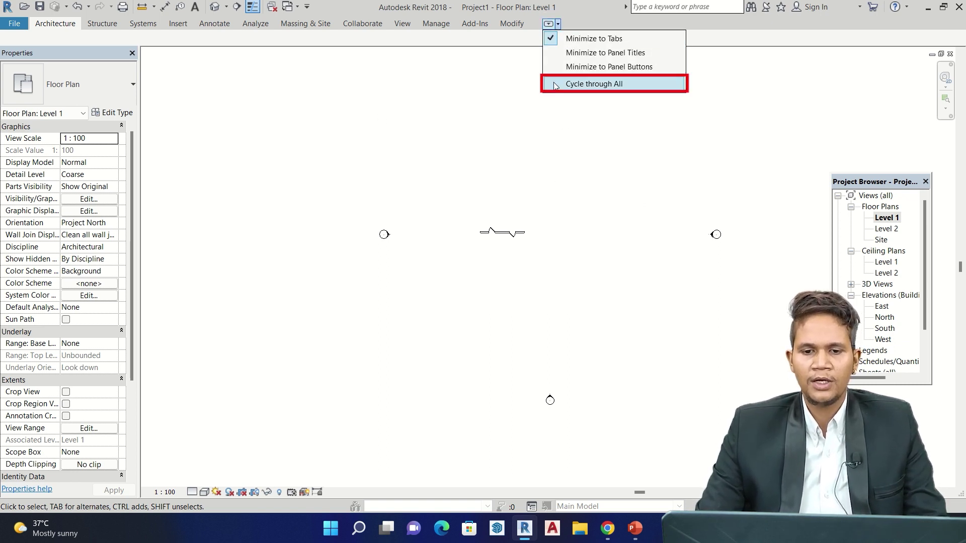
Set the minimize control to Cycle through All and restore the full Architecture ribbon
left_click(578, 85)
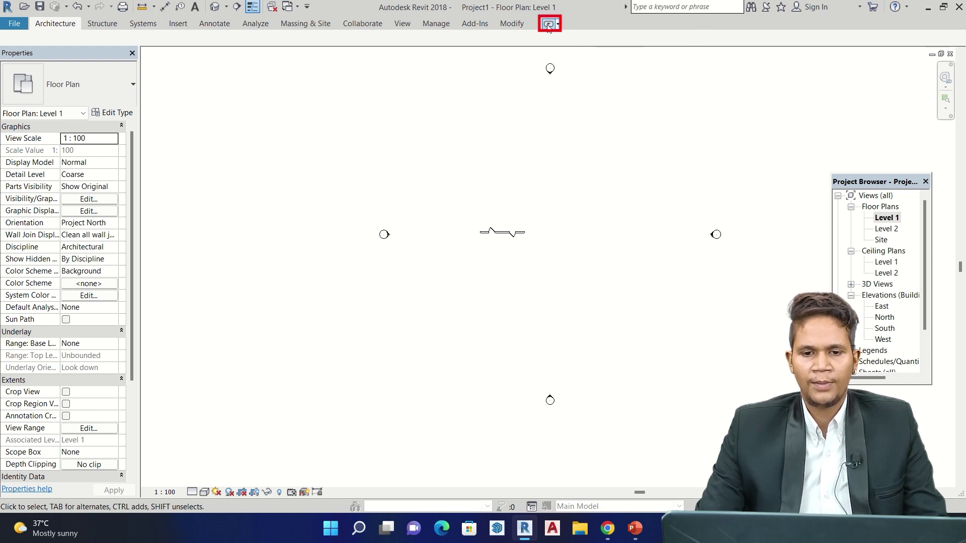
left_click(548, 24)
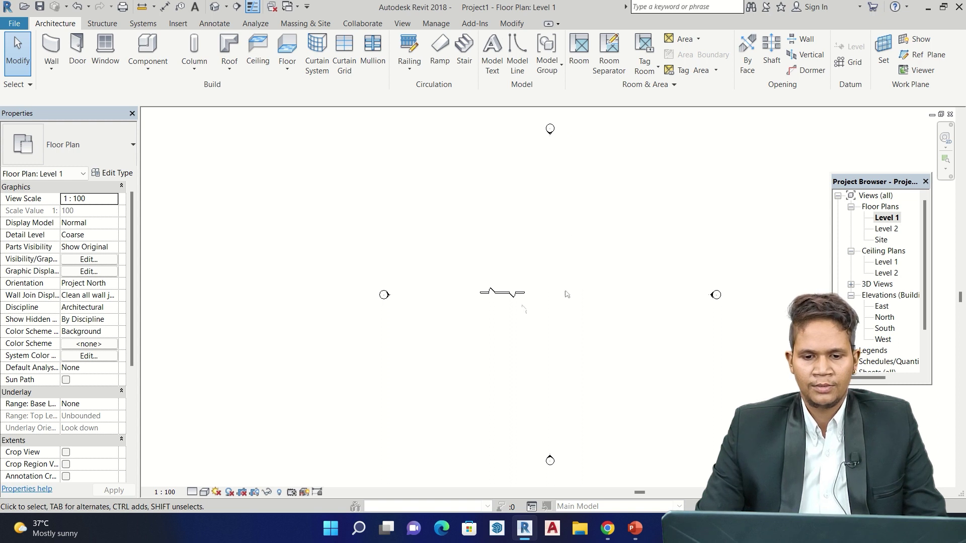
scroll(523, 272, "down", 3)
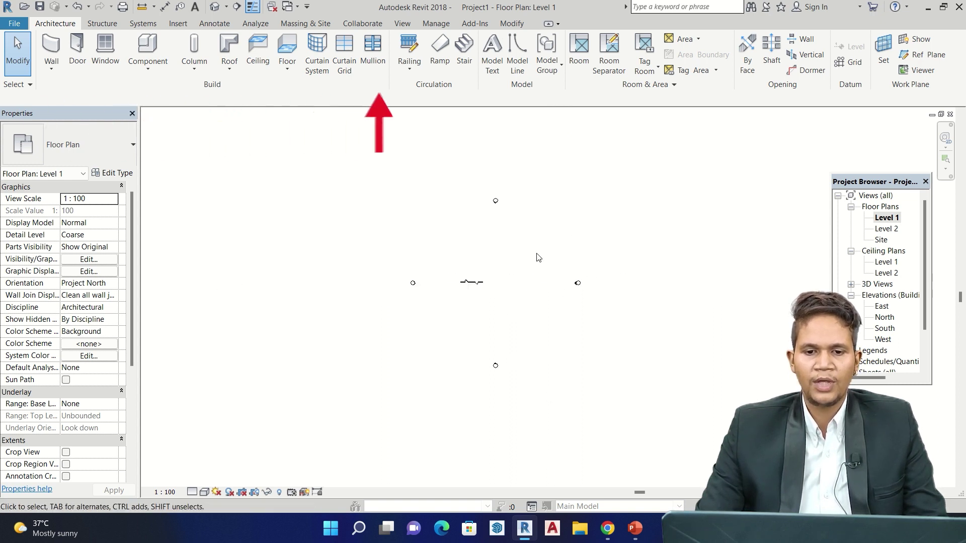